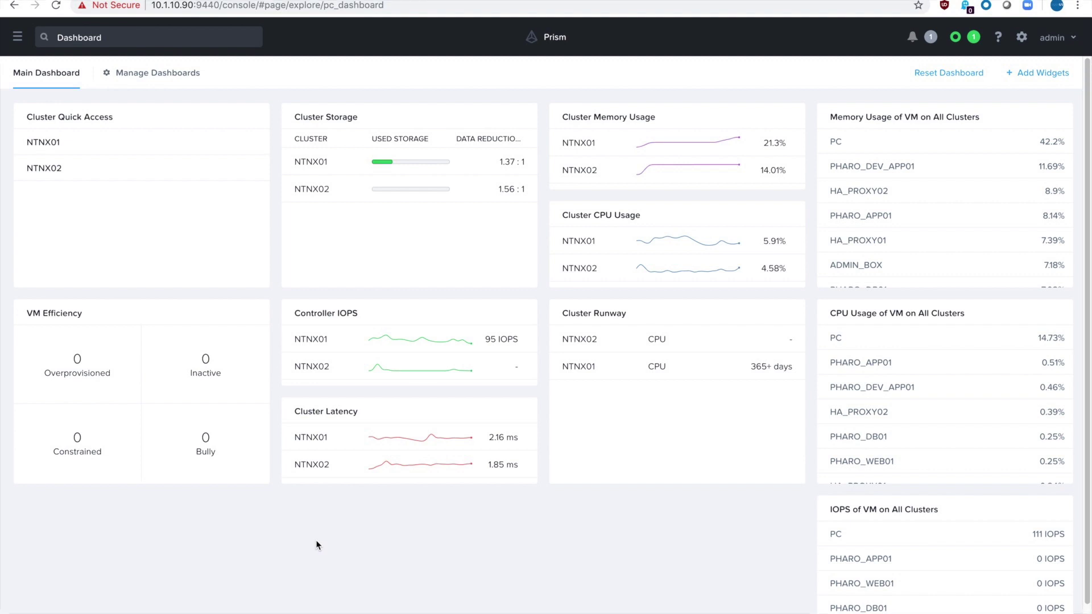
- Open the Prism Central main navigation list from the Main Dashboard
click(16, 37)
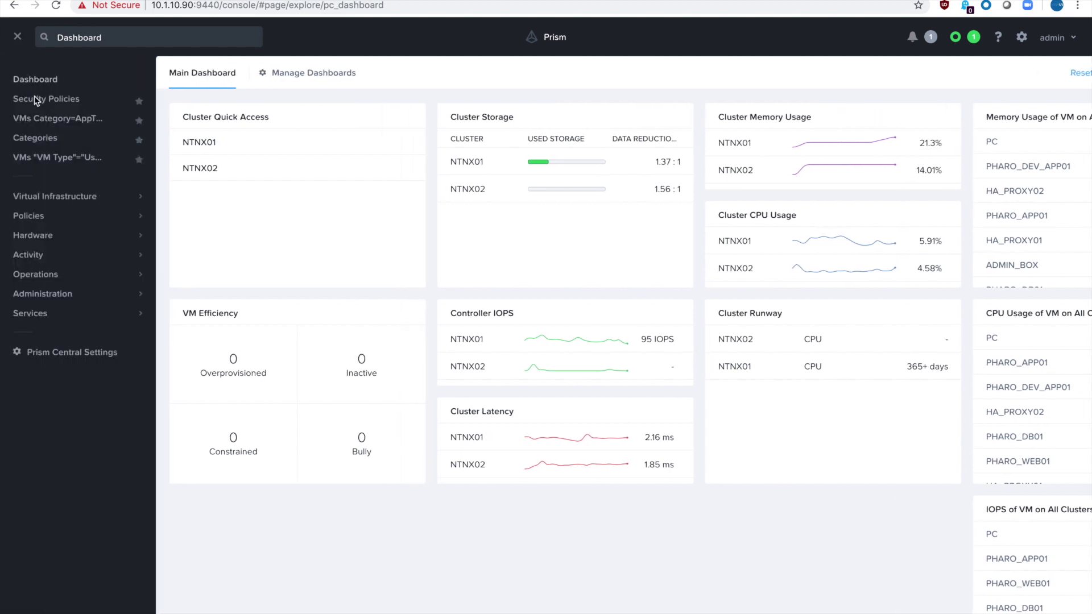
- Open Pharo_sec_policy from Security Policies and point out the AppType Pharo group
click(35, 101)
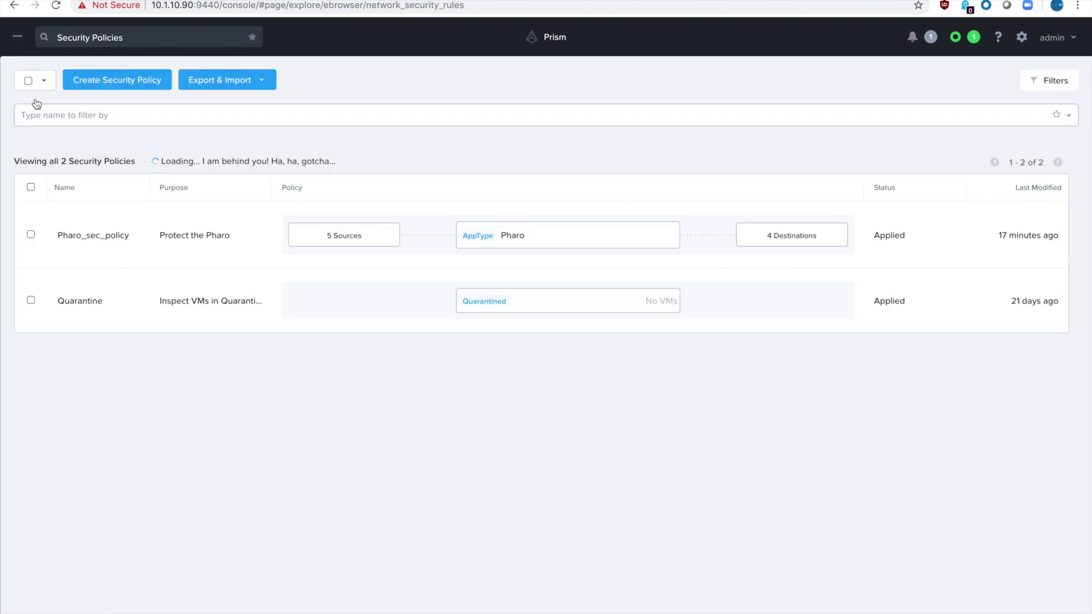
click(88, 236)
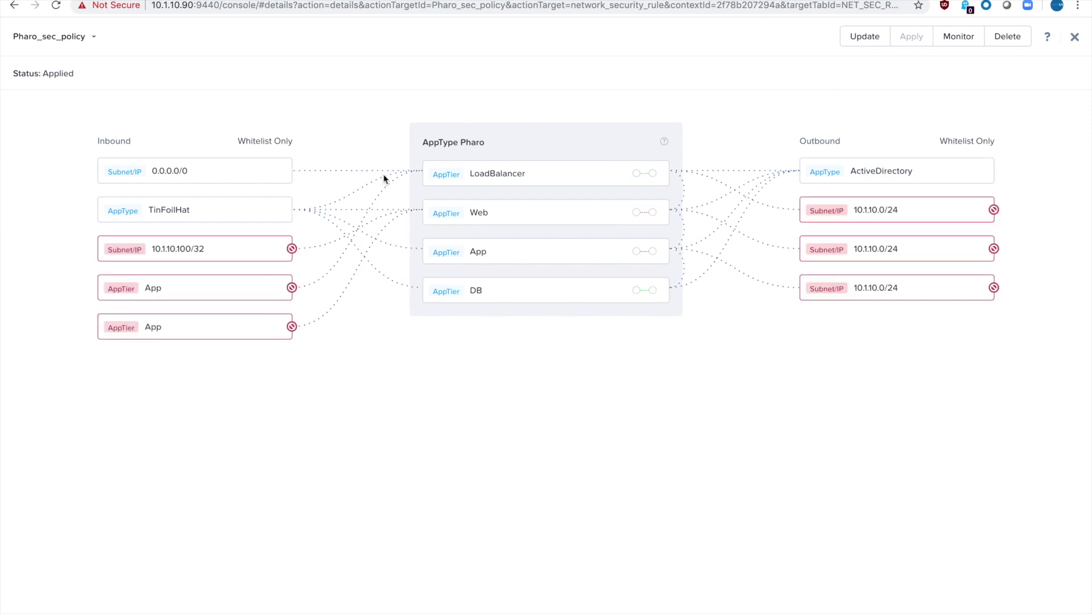
click(423, 144)
drag(423, 145, 487, 146)
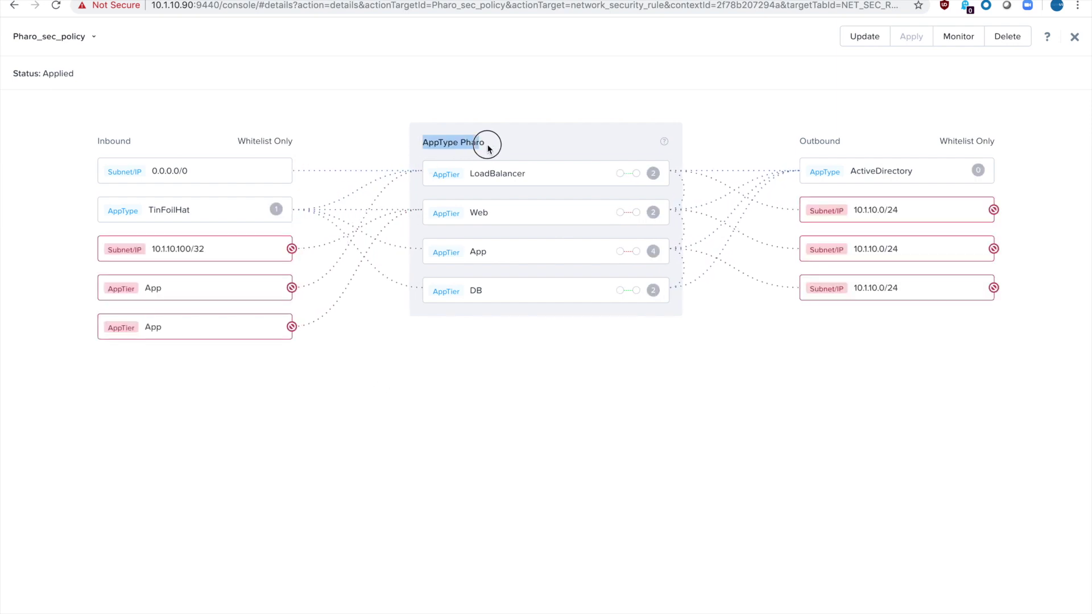
click(515, 146)
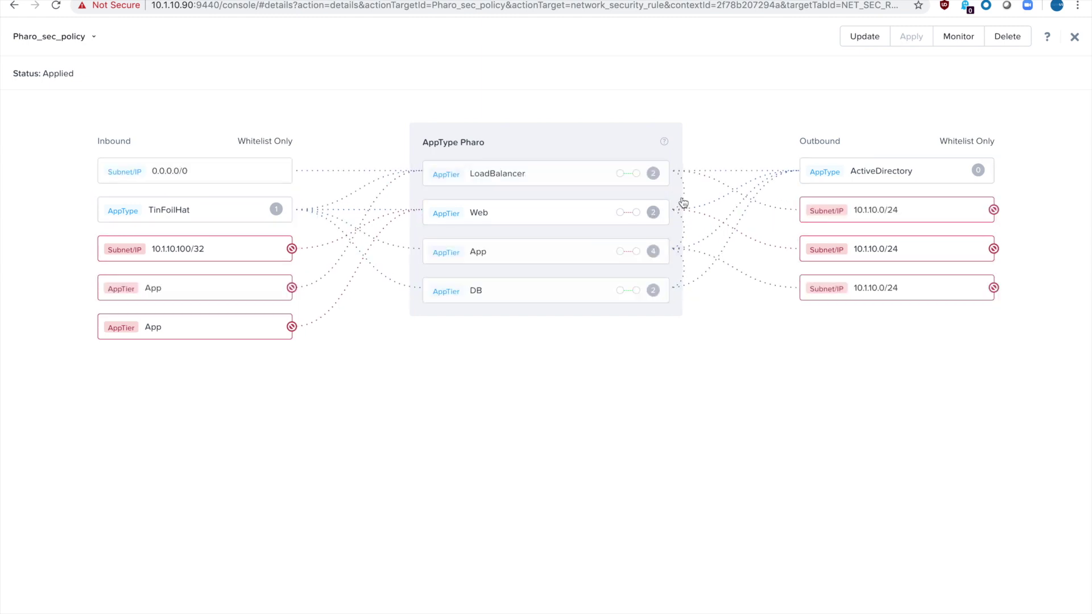
- Inspect the ports on the policy's inbound and outbound flow lines, then close the details
mouse_move(682, 200)
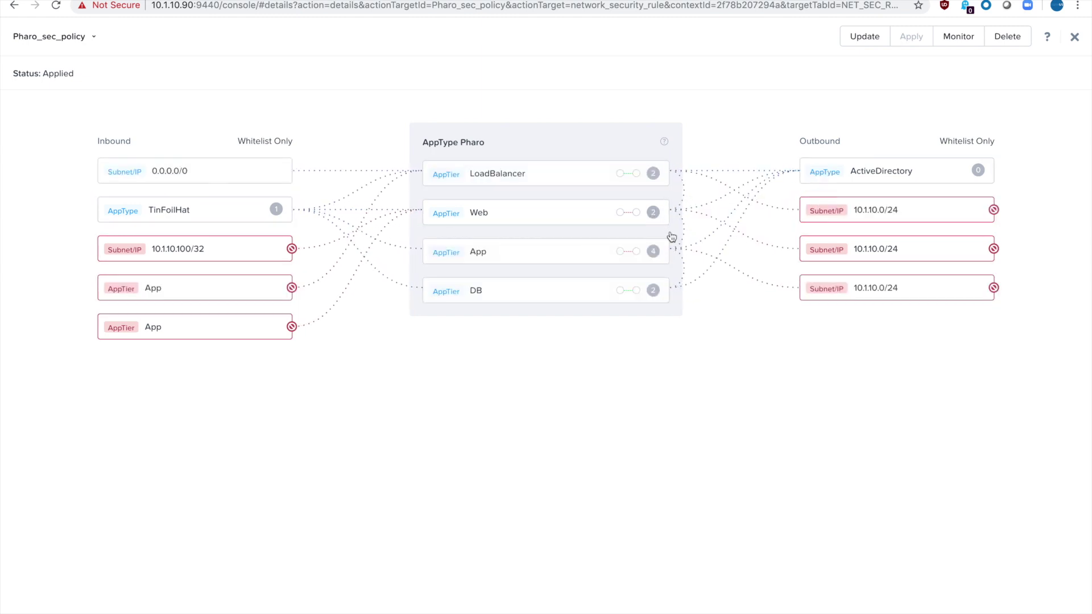
mouse_move(672, 235)
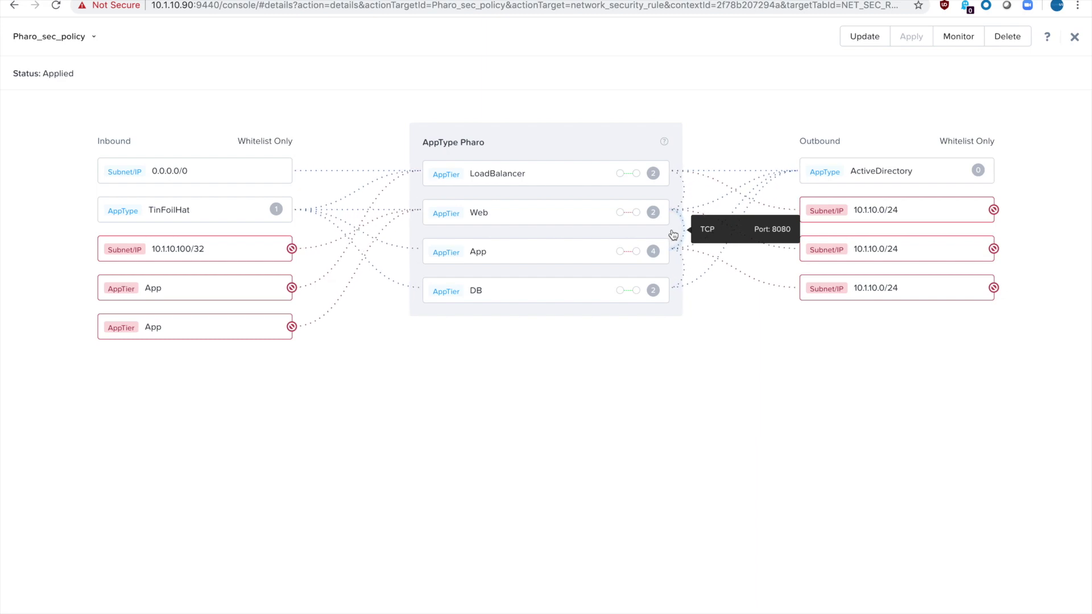
mouse_move(679, 274)
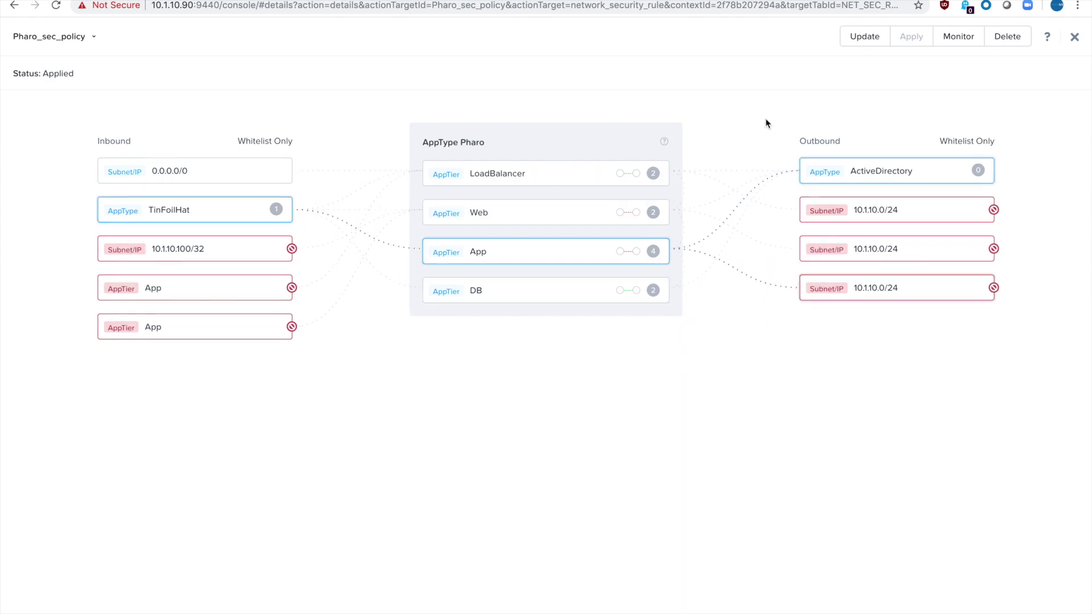
click(1075, 37)
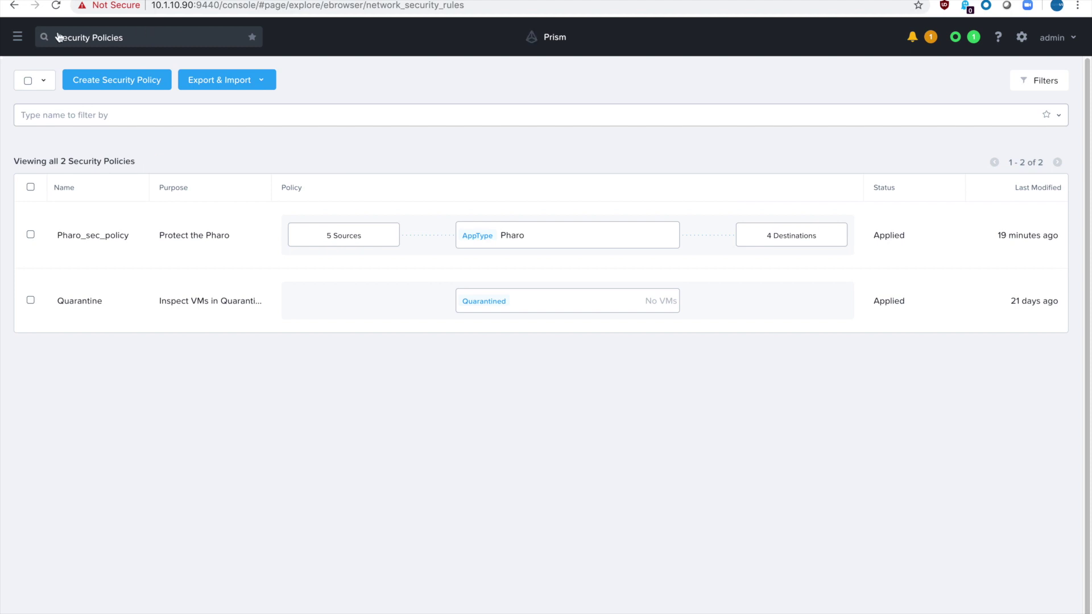
- Filter VMs to the AppType:Pharo category and select HA_PROXY02, noting its cluster NTNX02
click(17, 37)
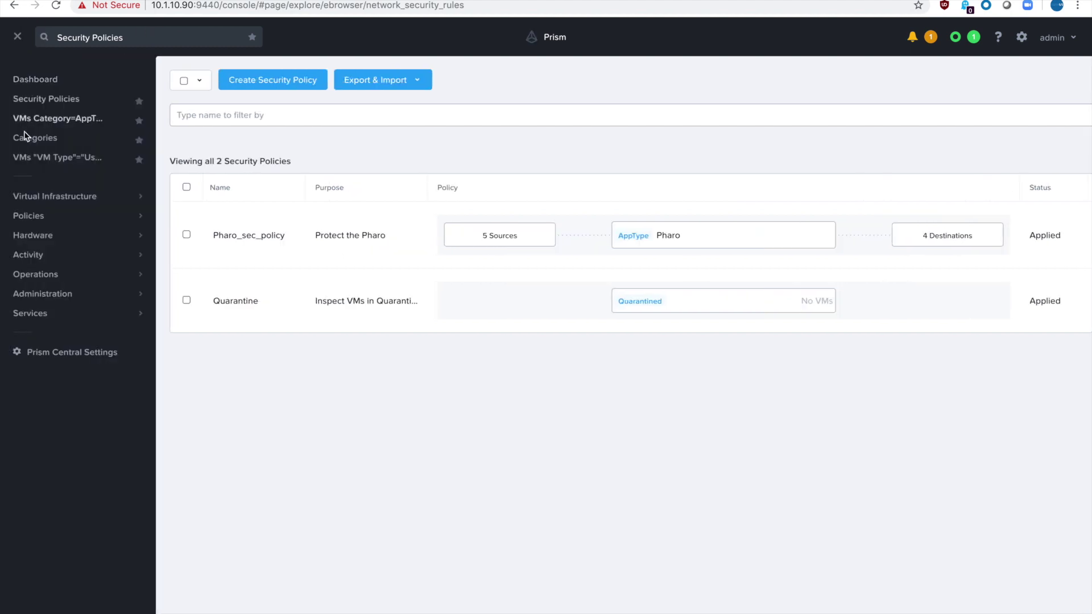
click(39, 121)
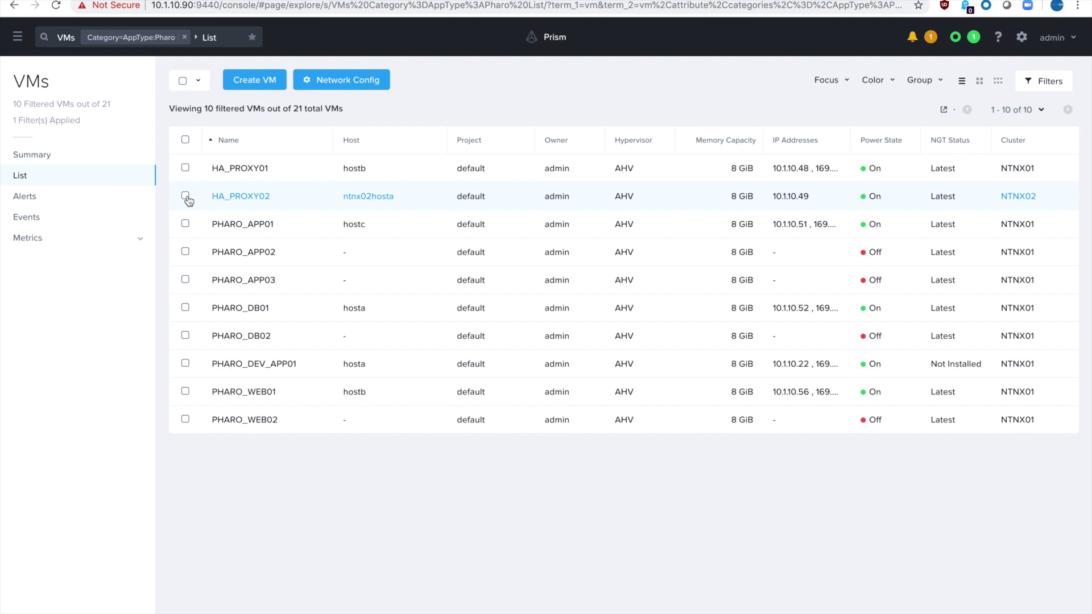
click(186, 197)
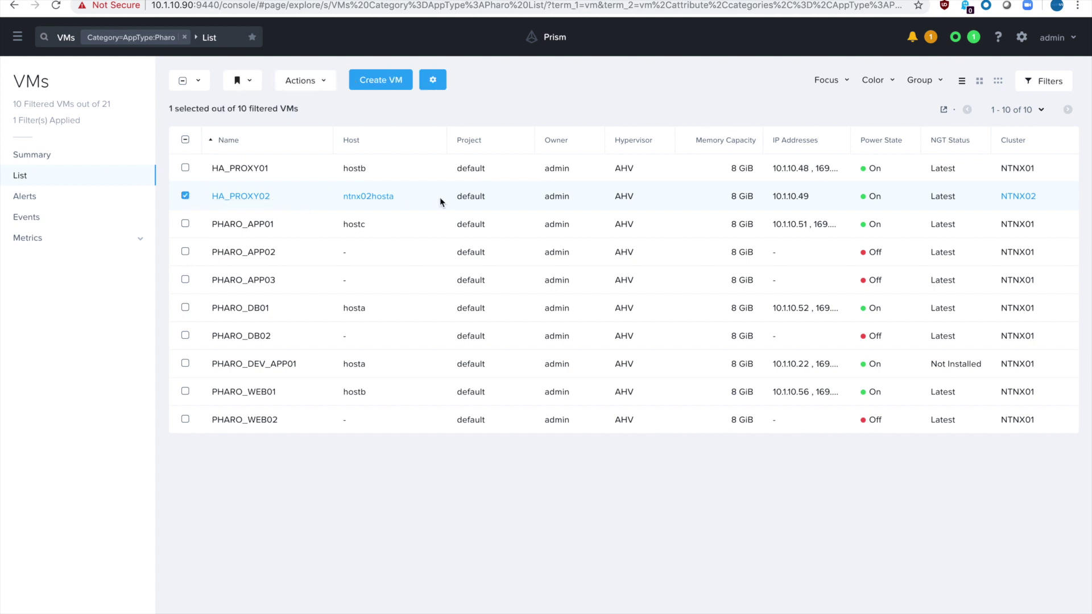
drag(998, 198, 1050, 202)
click(1059, 202)
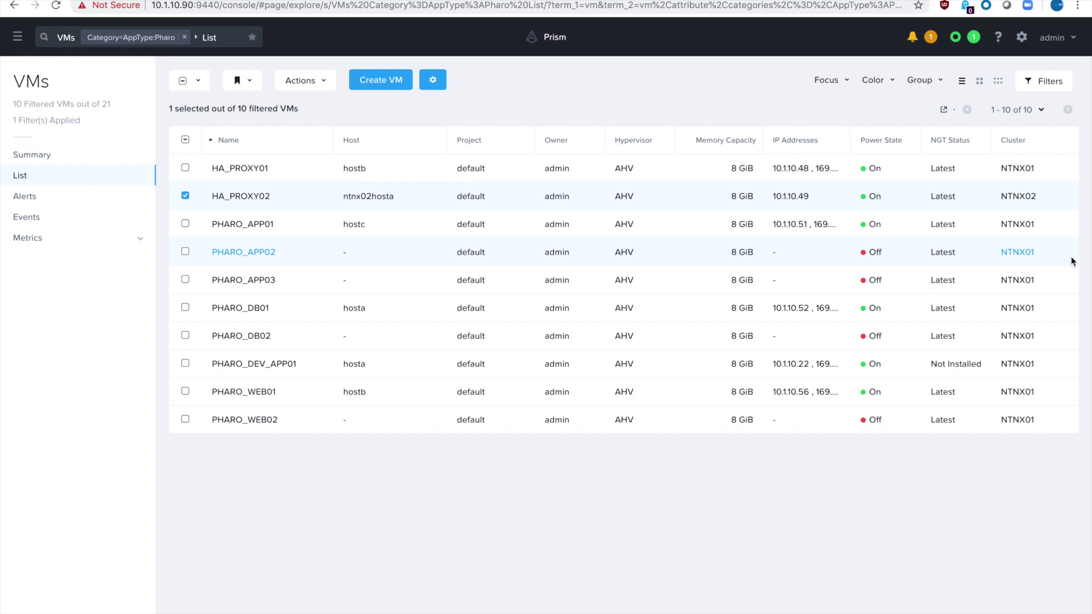
click(307, 86)
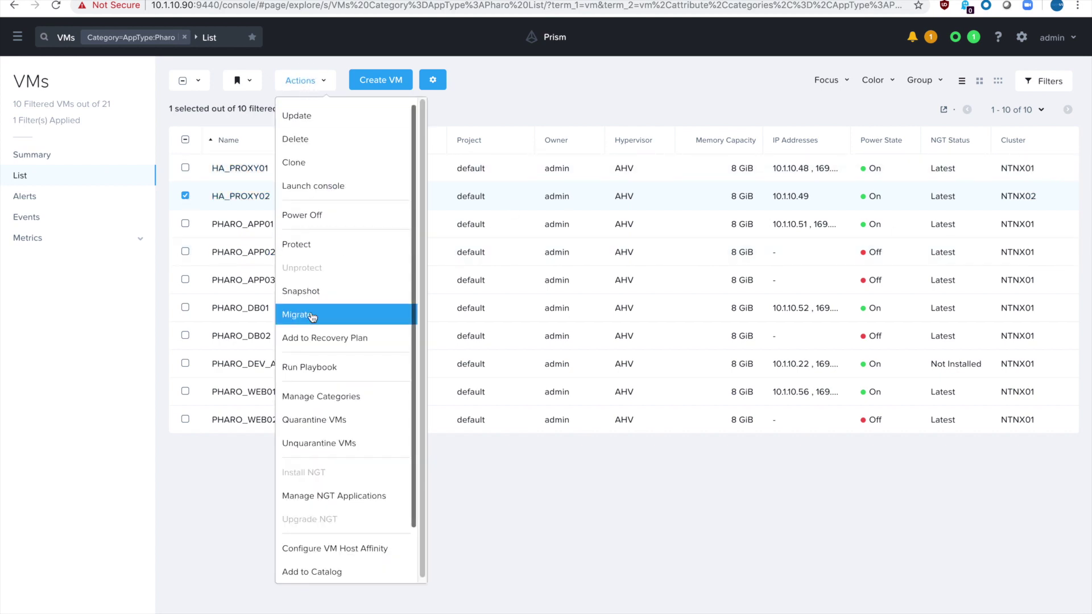
click(306, 400)
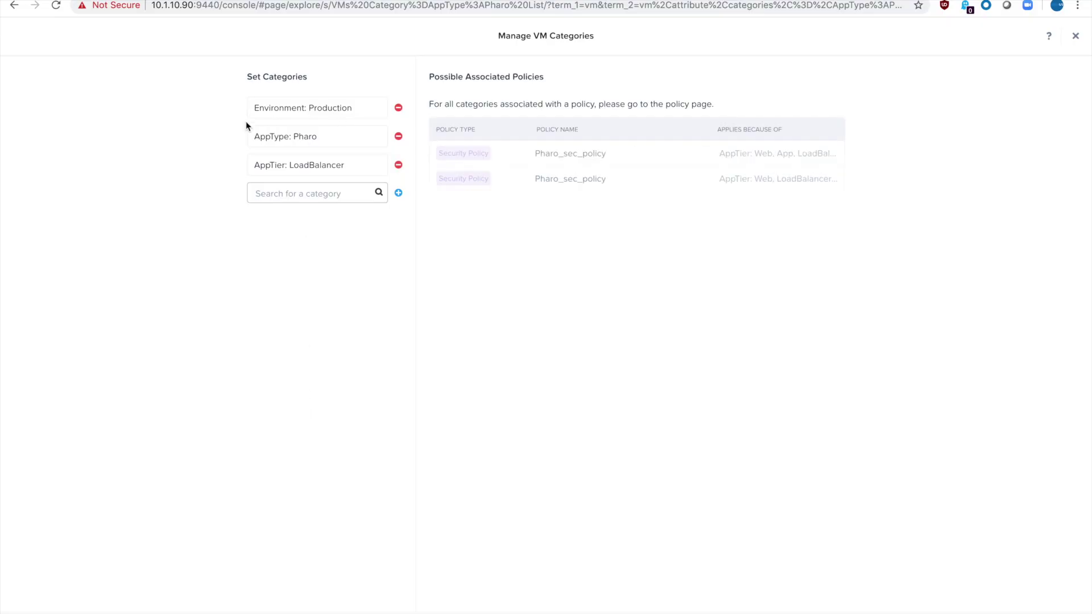
click(1076, 37)
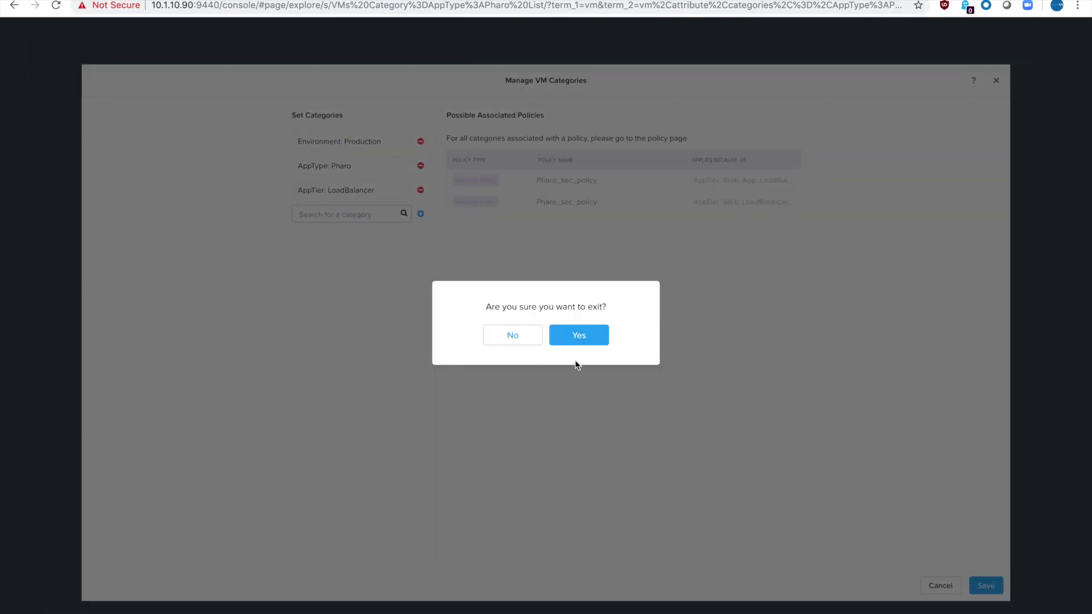
click(579, 336)
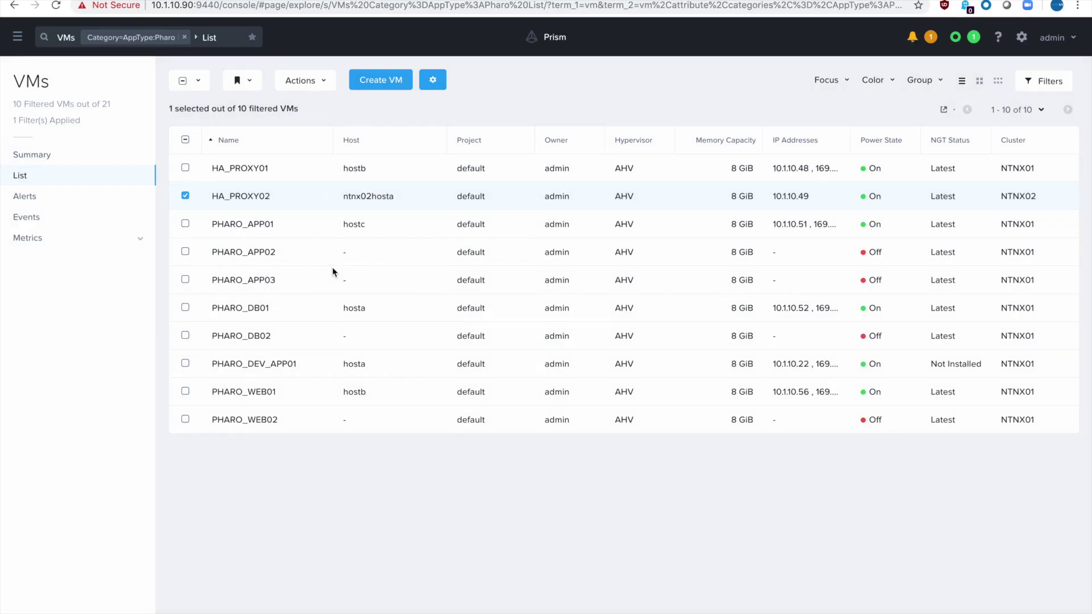
click(186, 196)
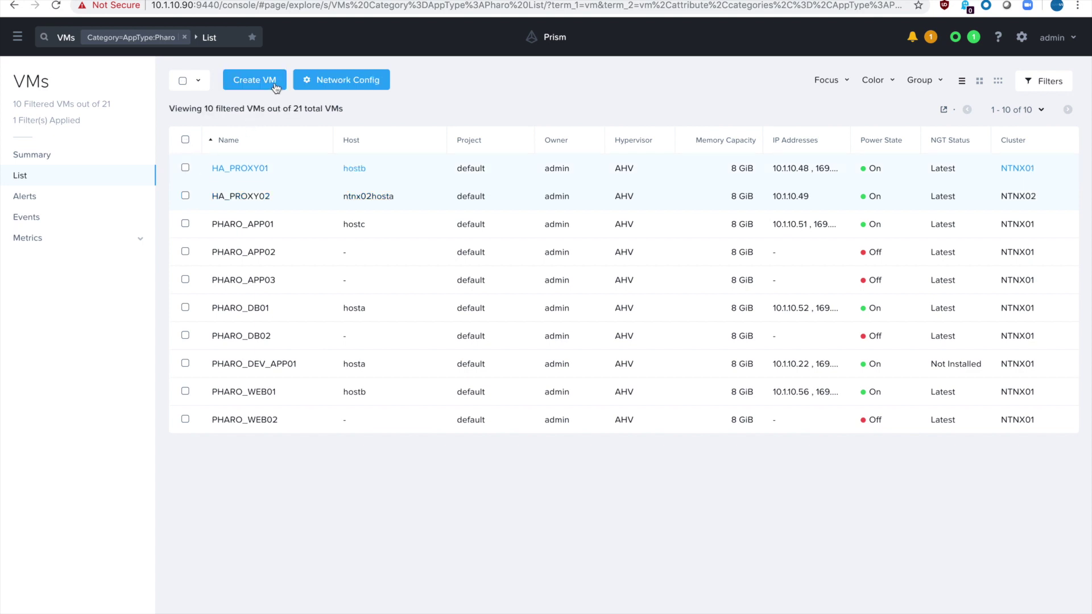
click(305, 83)
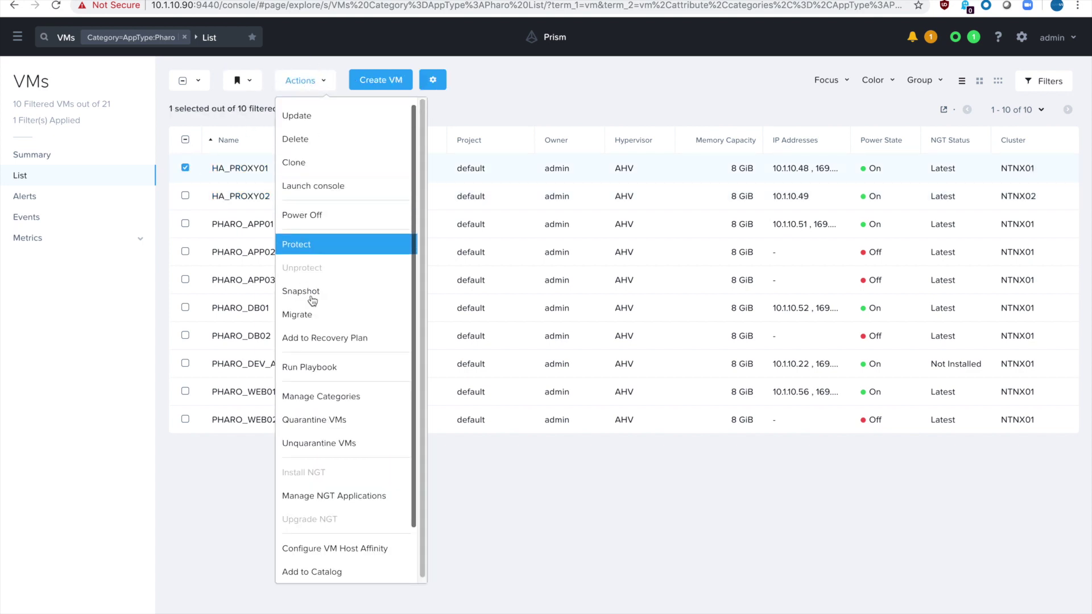
click(304, 401)
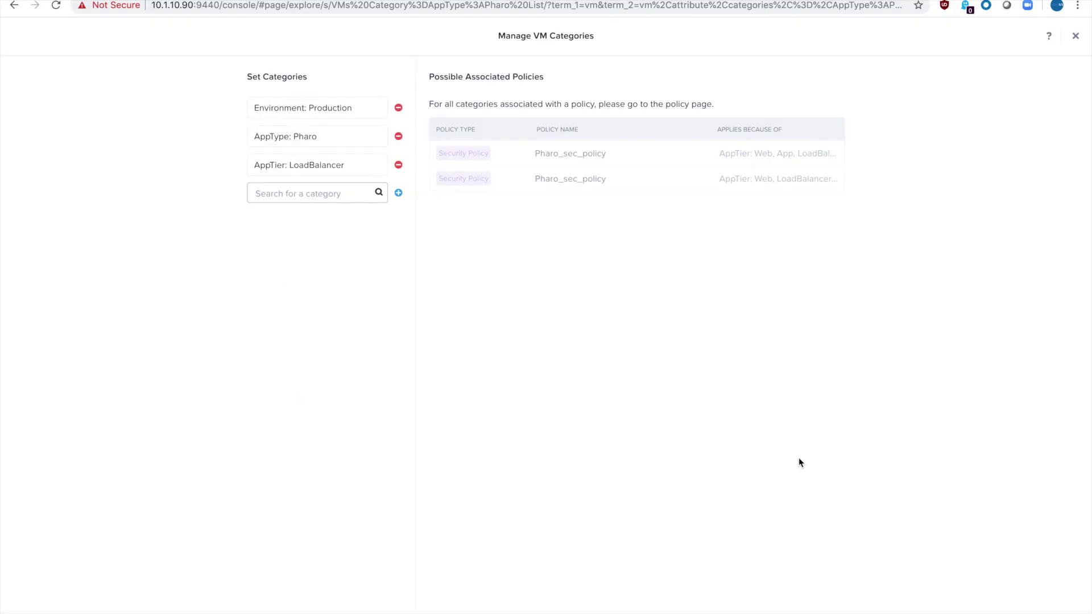
click(1001, 611)
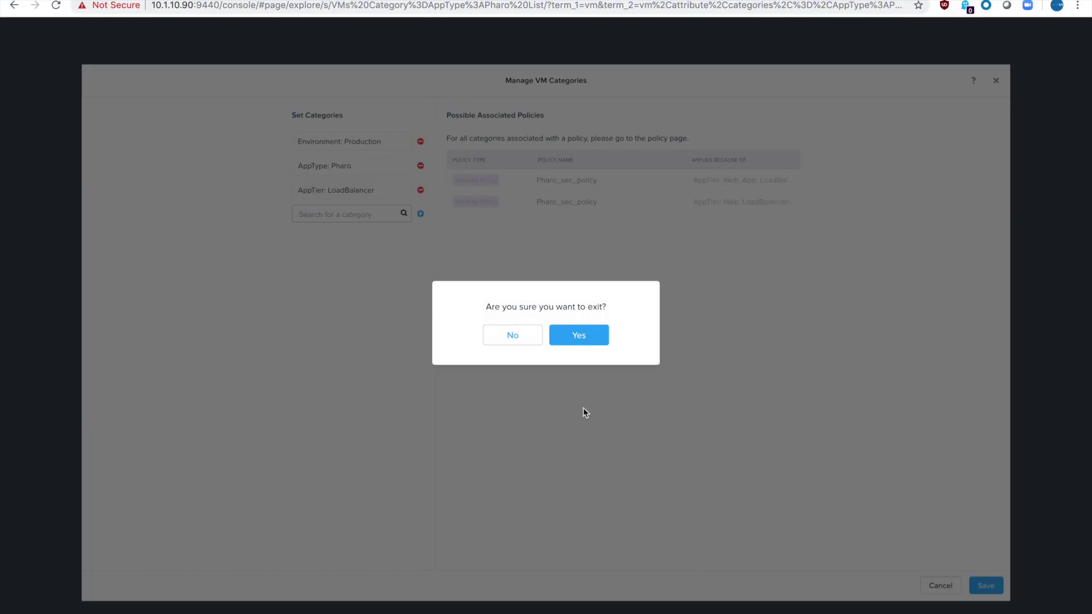
click(576, 336)
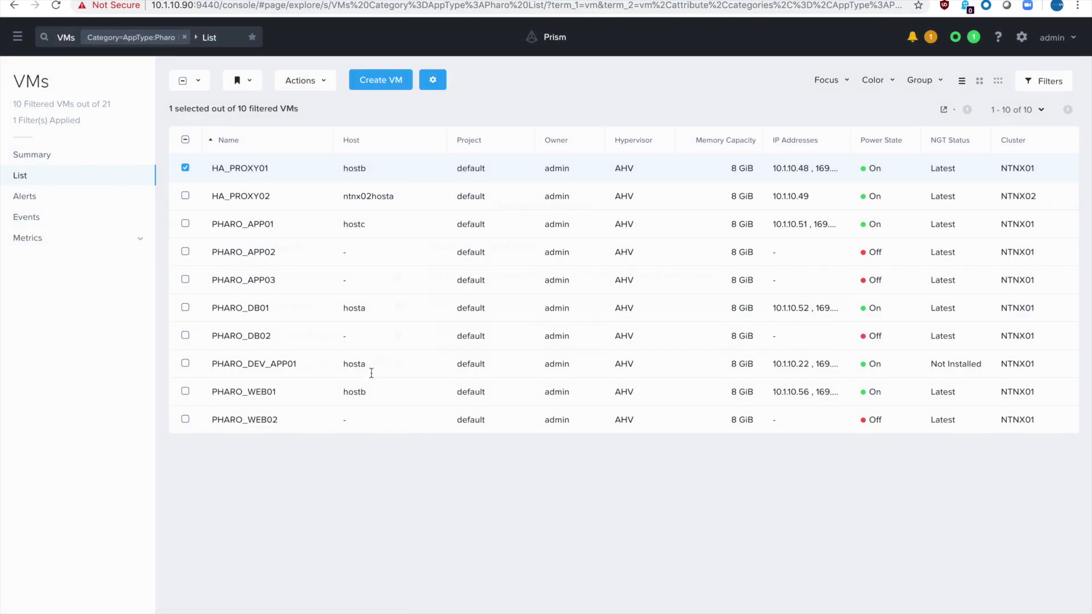
- Deselect HA_PROXY01 and highlight the note 'Proxy2 is on cluster2'
click(185, 168)
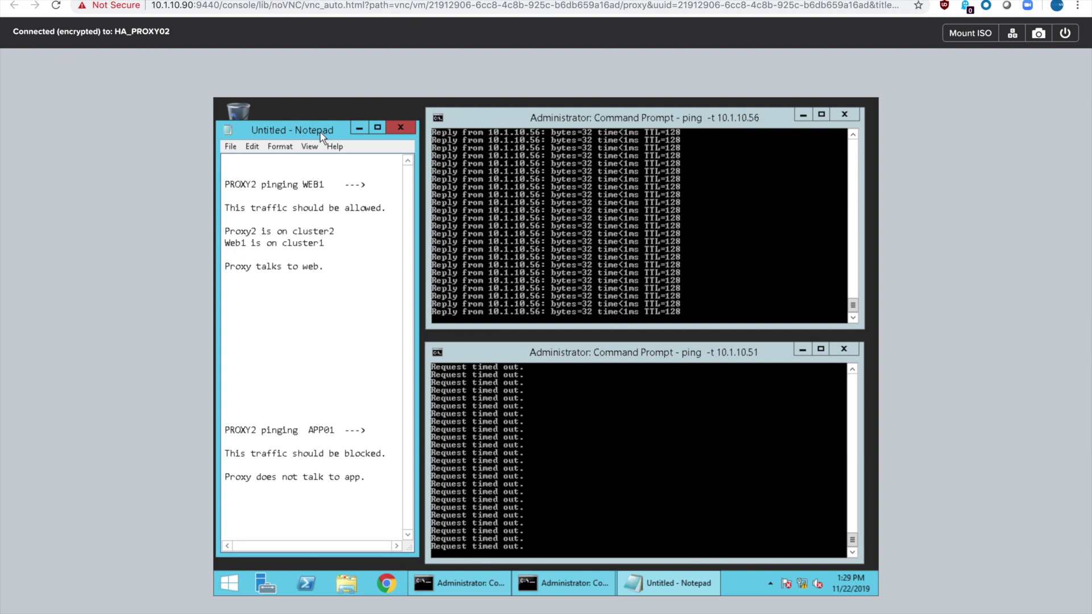
click(339, 232)
drag(338, 232, 218, 232)
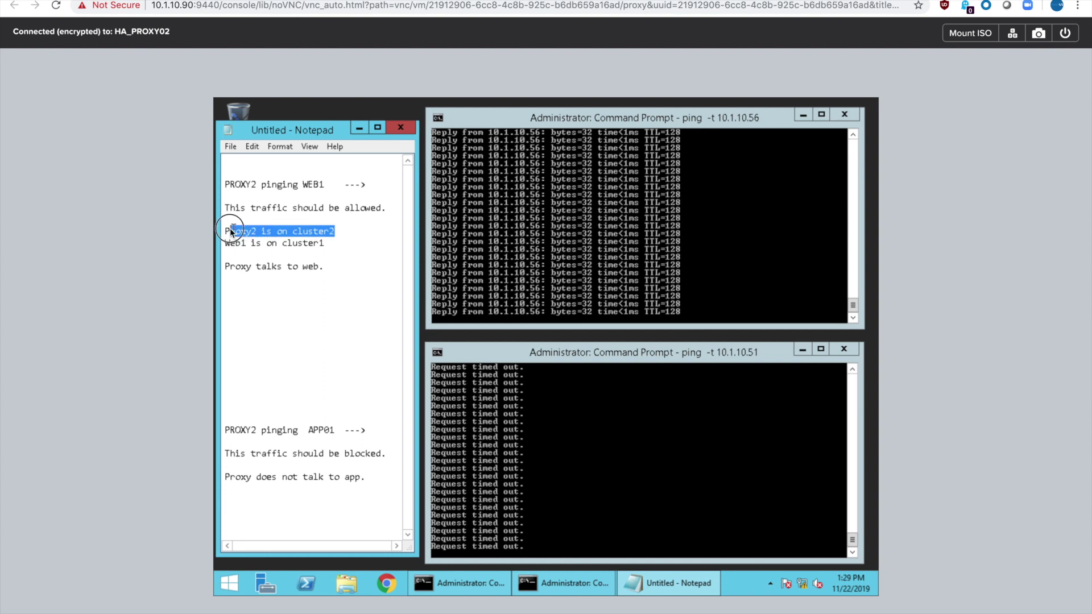
click(343, 259)
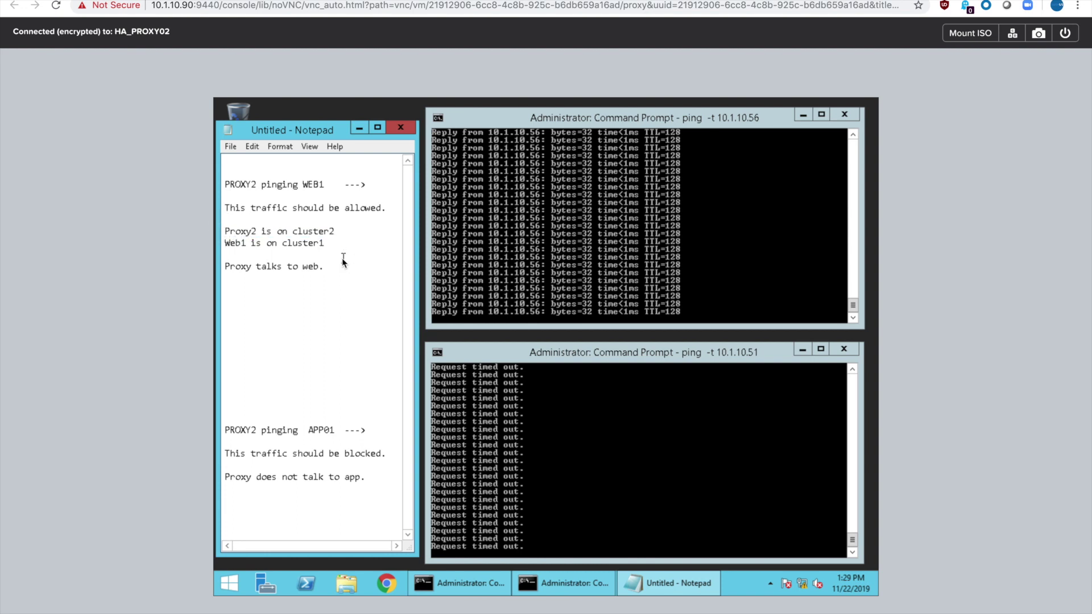
- Restart the continuous ping to 10.1.10.56, which keeps replying as the 'allowed' note says
click(557, 305)
key(ctrl+c)
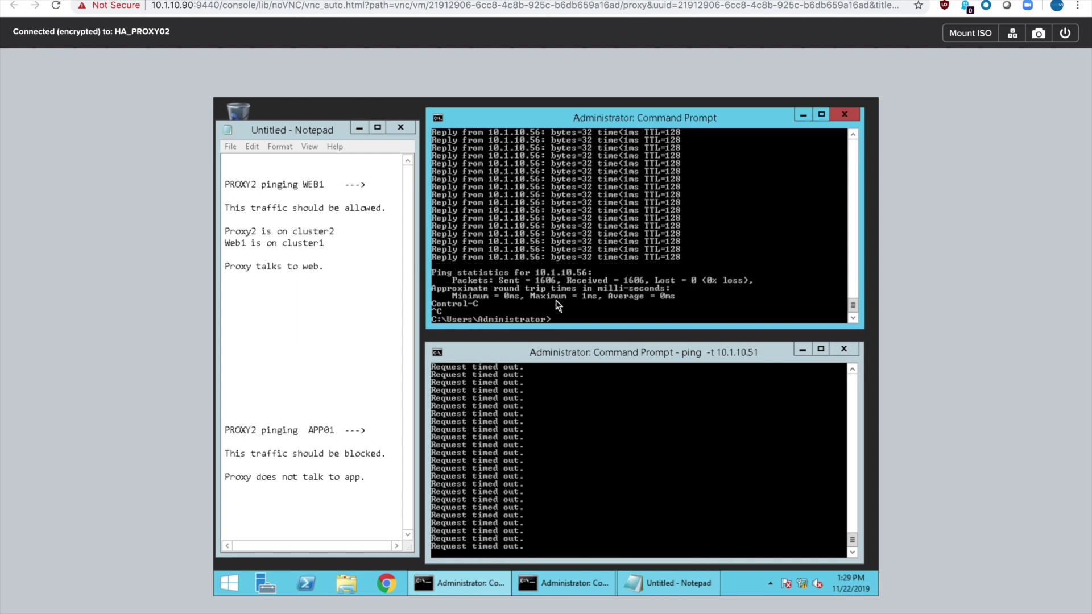
key(Return)
key(Up)
key(Return)
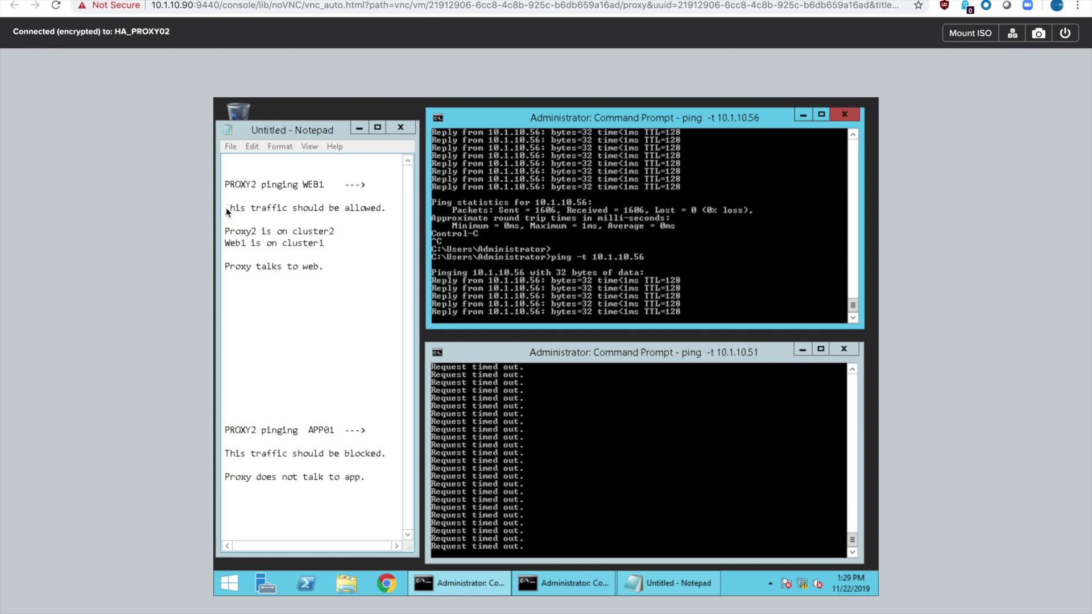
drag(227, 208, 388, 209)
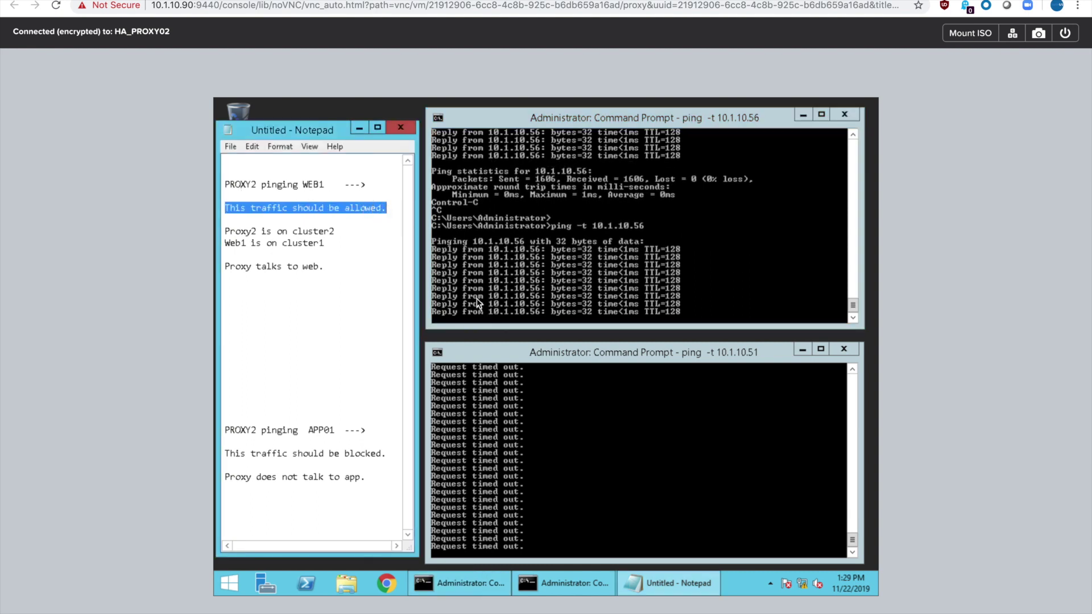
click(349, 277)
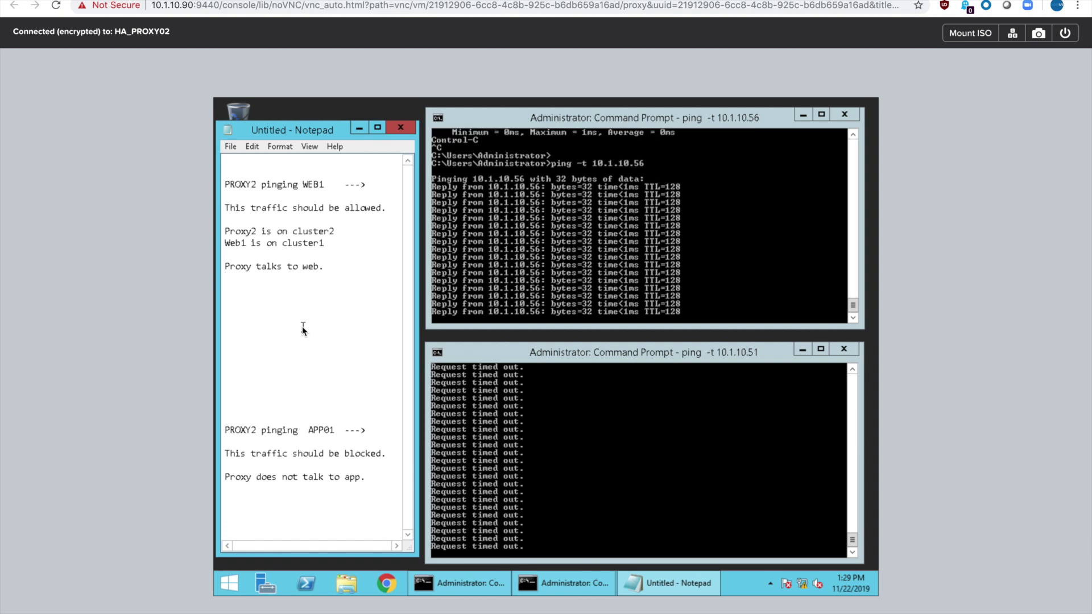
- Restart the ping to 10.1.10.51, which times out; highlight 'blocked' and 'Proxy does not talk to app' notes
click(578, 453)
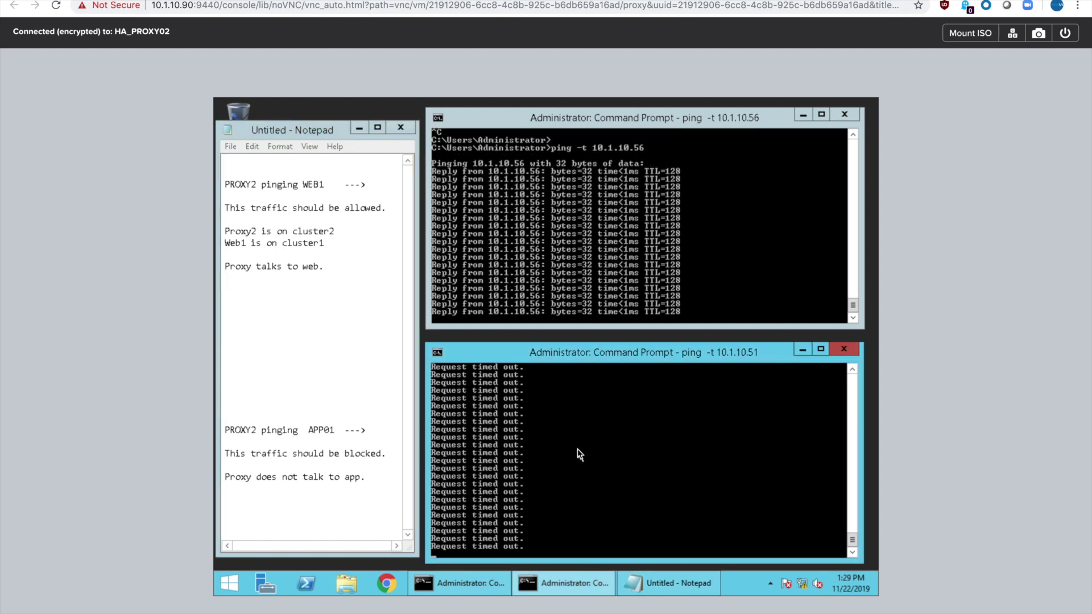
key(ctrl+c)
key(Up)
key(Return)
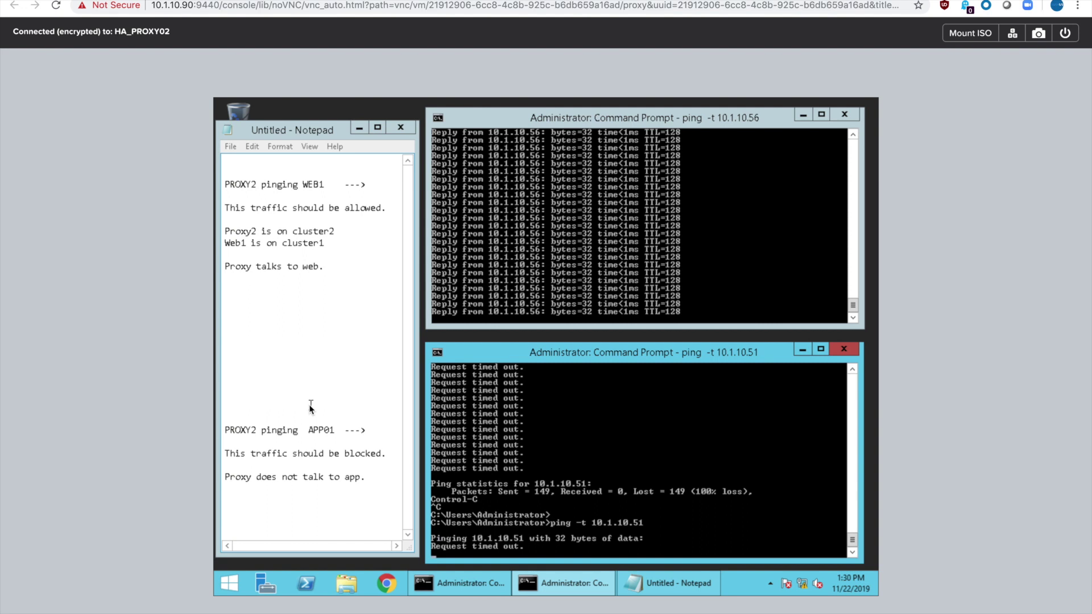
drag(230, 455, 382, 455)
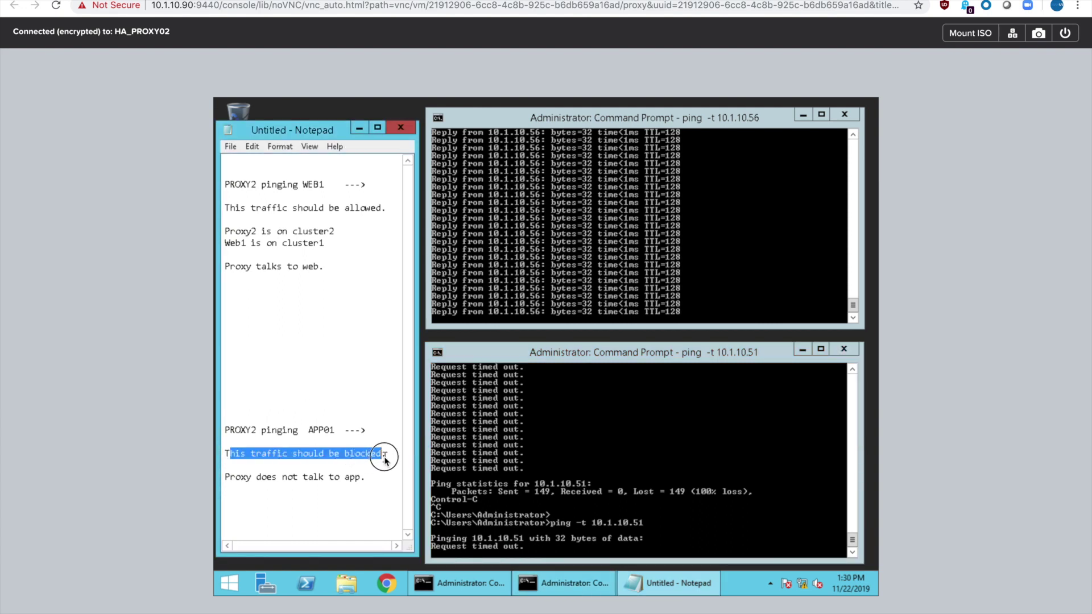
click(309, 442)
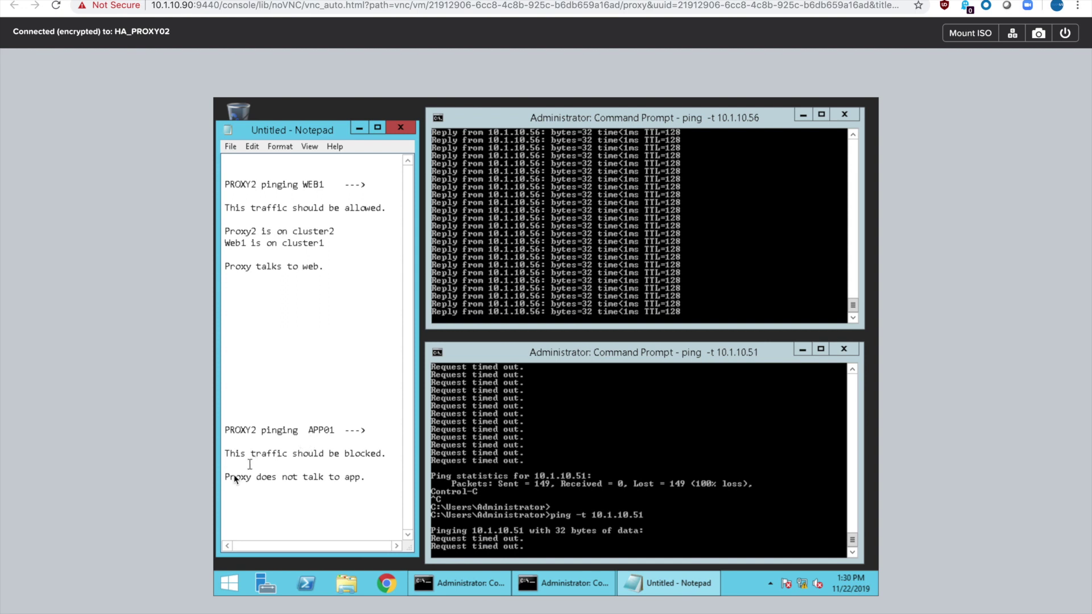
drag(230, 477, 367, 483)
click(364, 481)
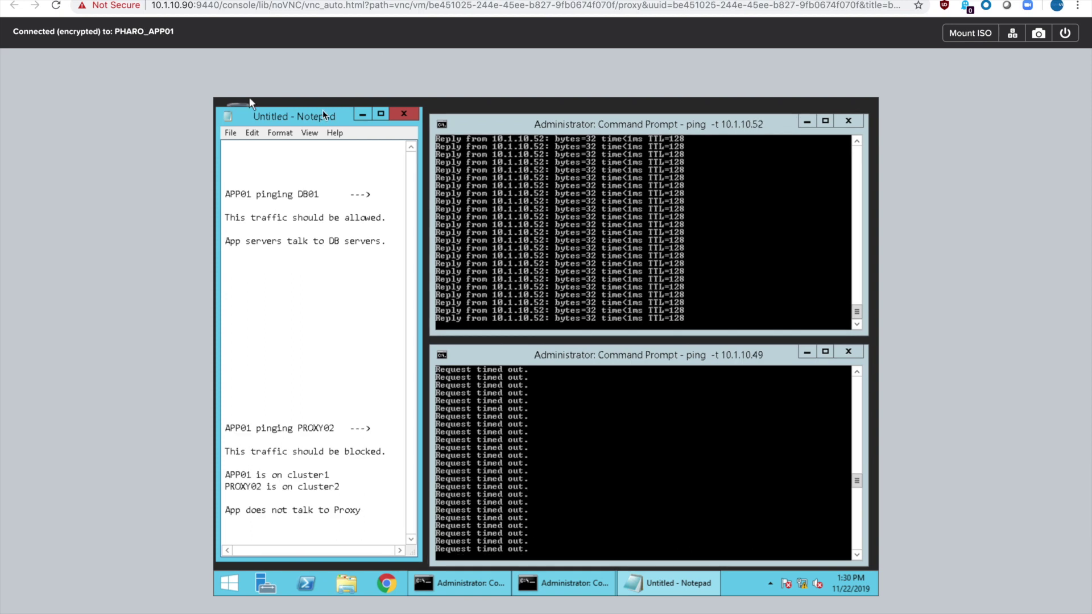
- Restart the ping to 10.1.10.52 and highlight the 'App servers talk to DB servers' and 'allowed' notes
click(612, 281)
key(ctrl+c)
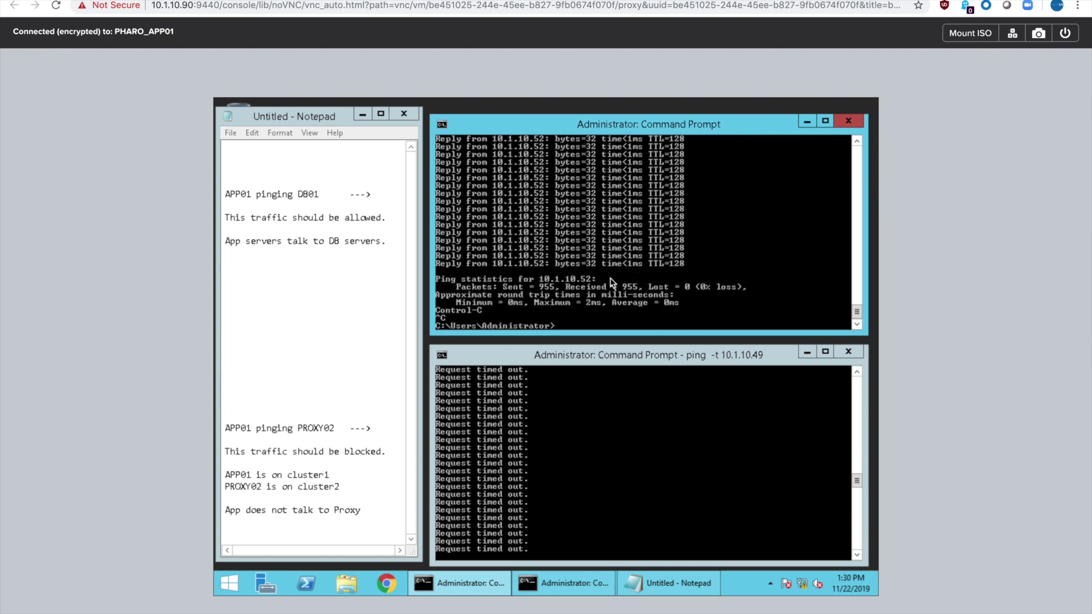
key(Return)
key(Up)
key(Return)
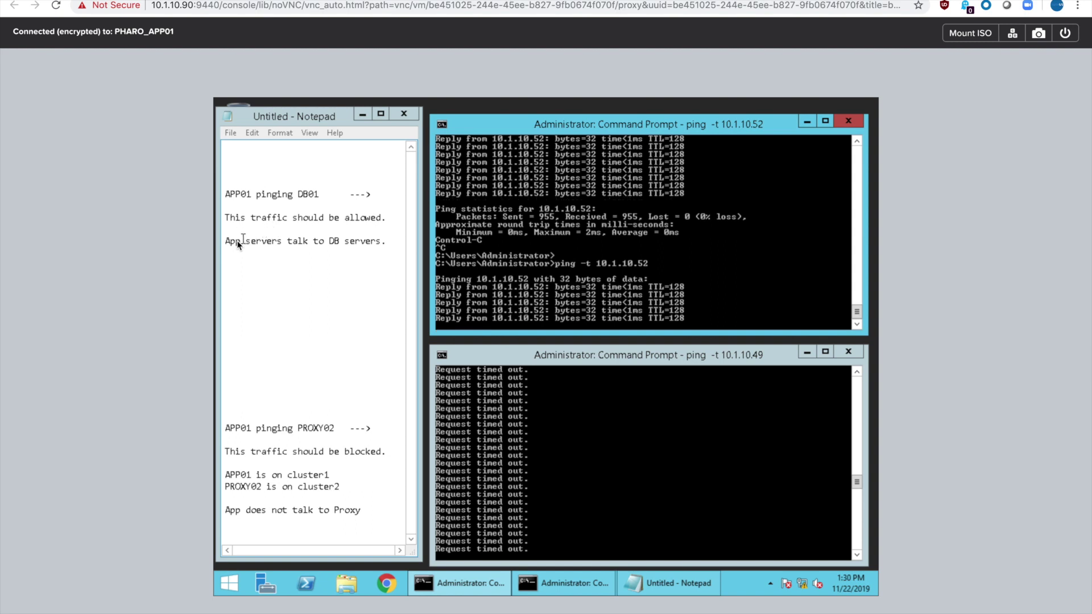
click(274, 242)
drag(276, 246, 384, 245)
click(298, 252)
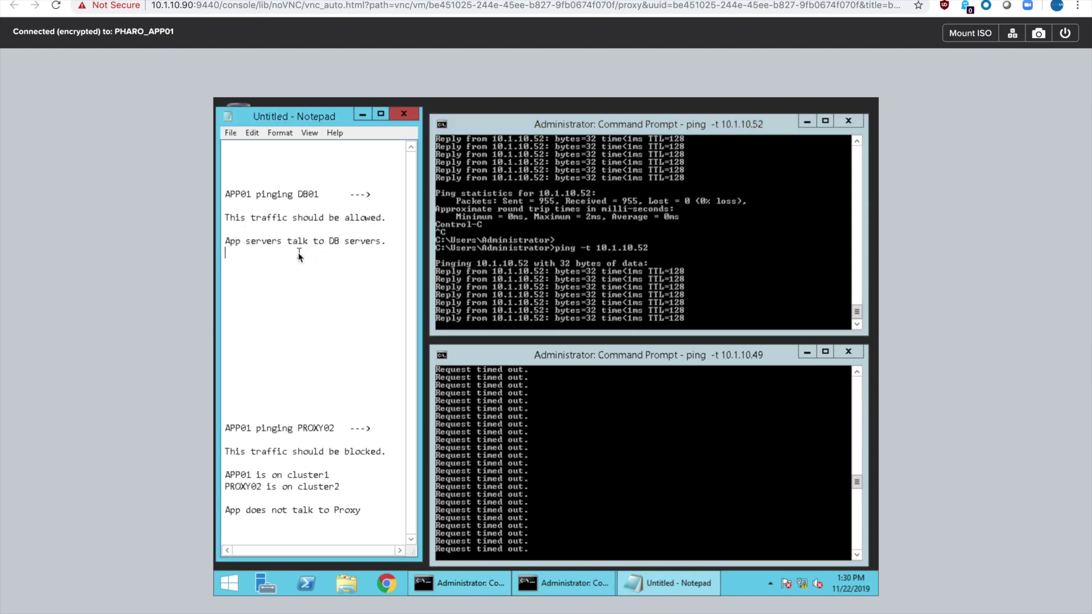
drag(261, 219, 386, 219)
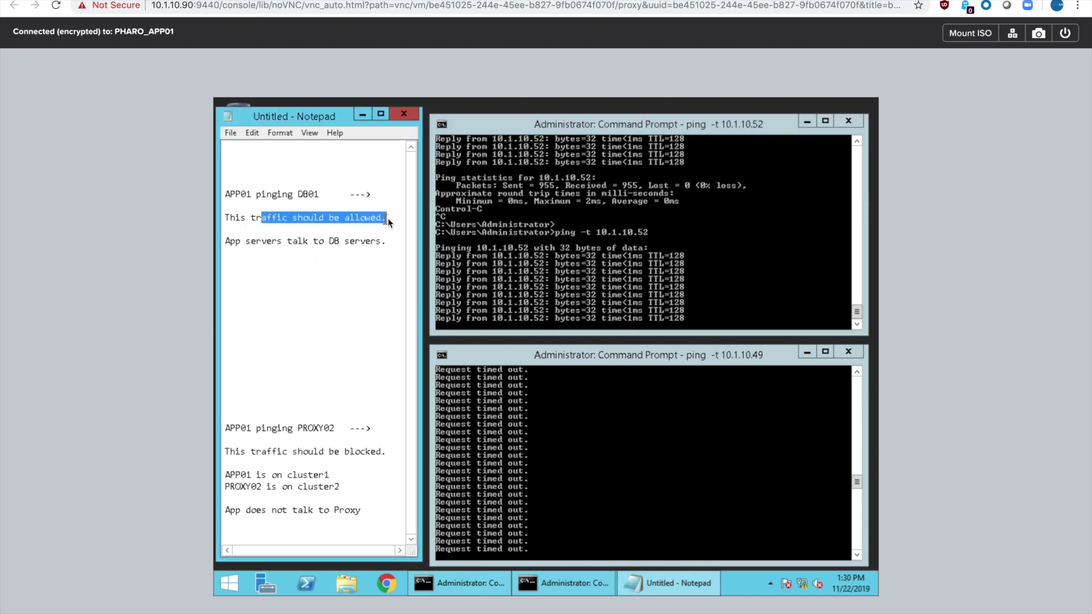
click(312, 297)
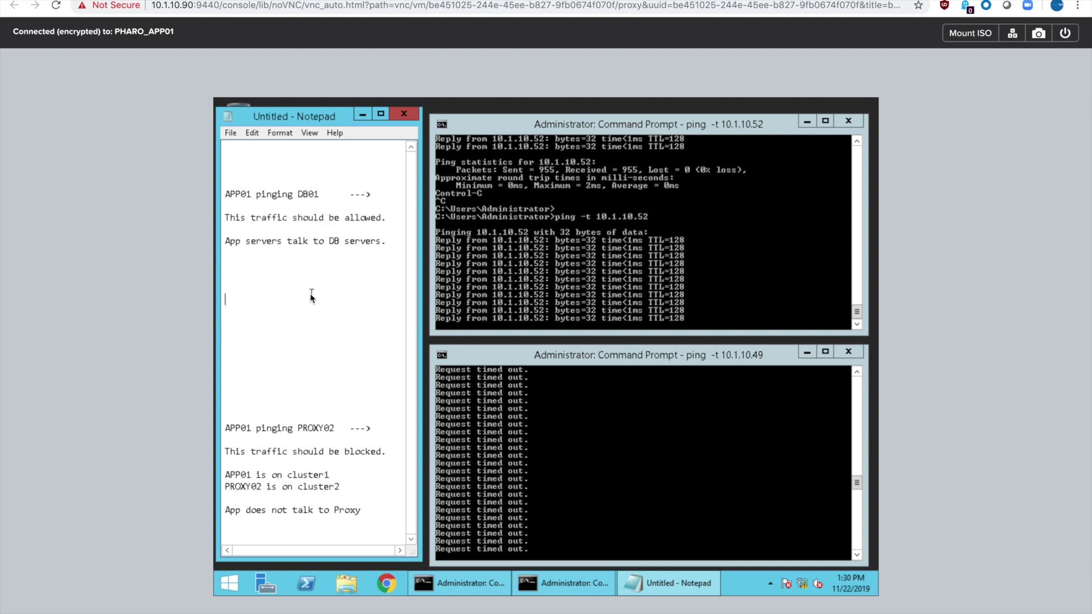
- Restart the ping to 10.1.10.49, still at 100% loss, and highlight the 'blocked' note
click(597, 480)
key(ctrl+c)
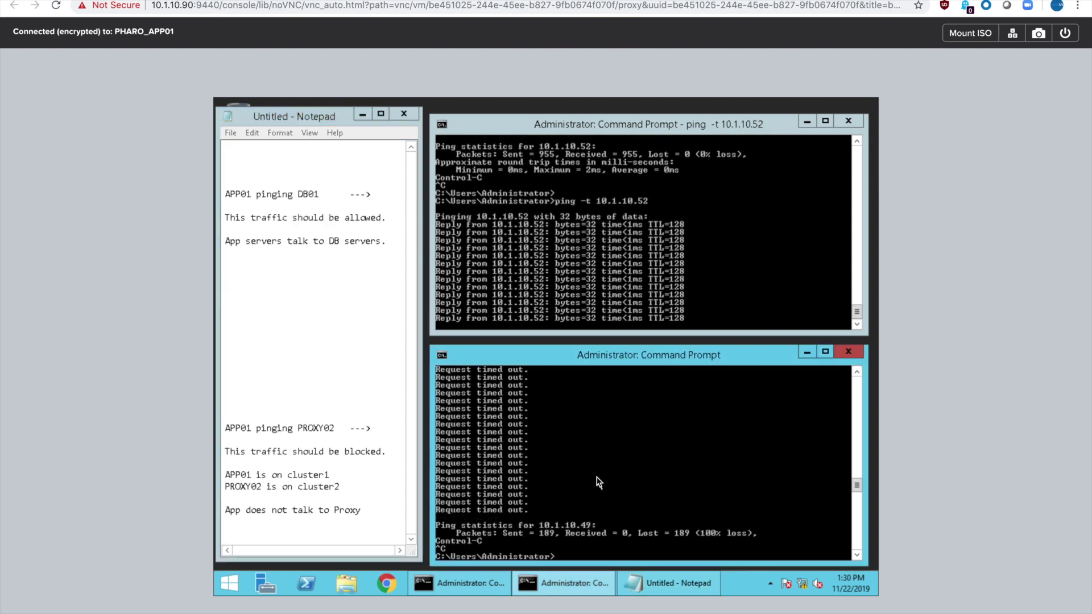
key(Return)
key(Up)
key(Return)
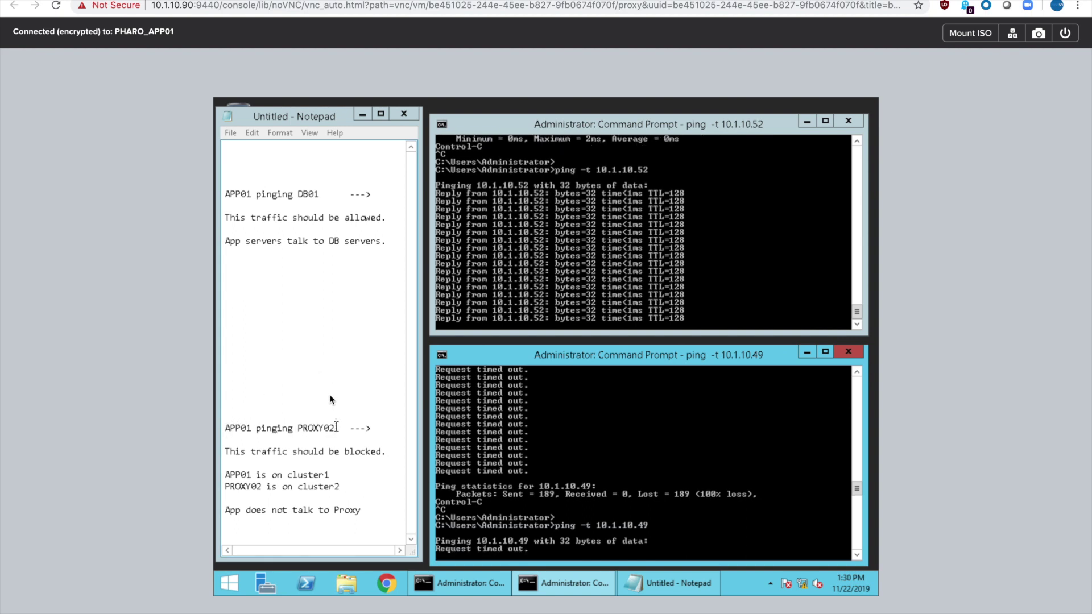
drag(230, 451, 387, 458)
click(365, 475)
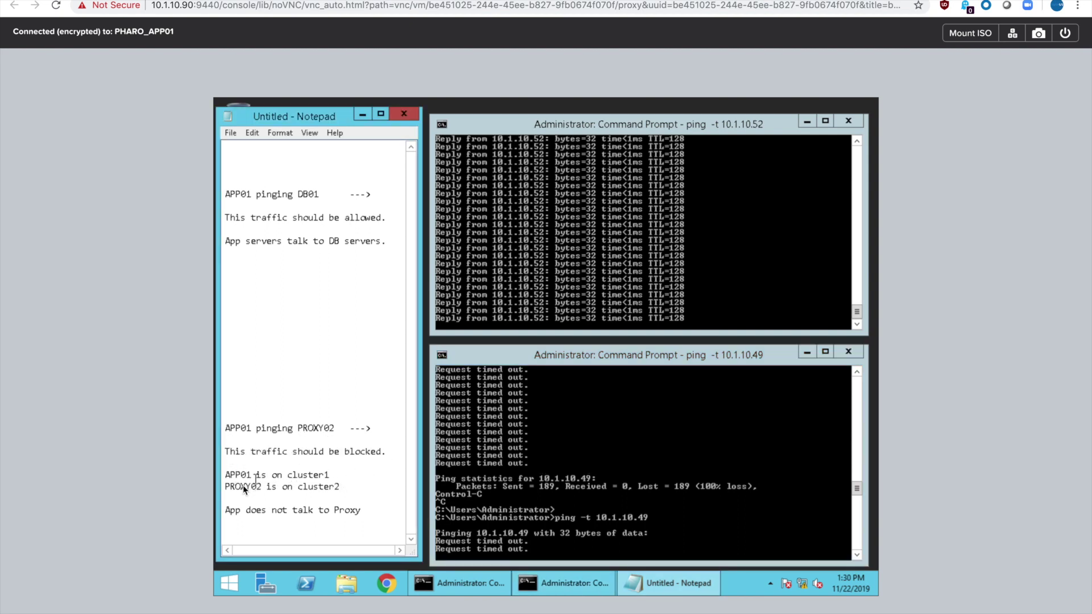
- Highlight the notes that PROXY02 is on cluster2, APP01 on cluster1, and App does not talk to Proxy
drag(243, 487, 343, 490)
drag(241, 475, 326, 475)
drag(226, 511, 364, 515)
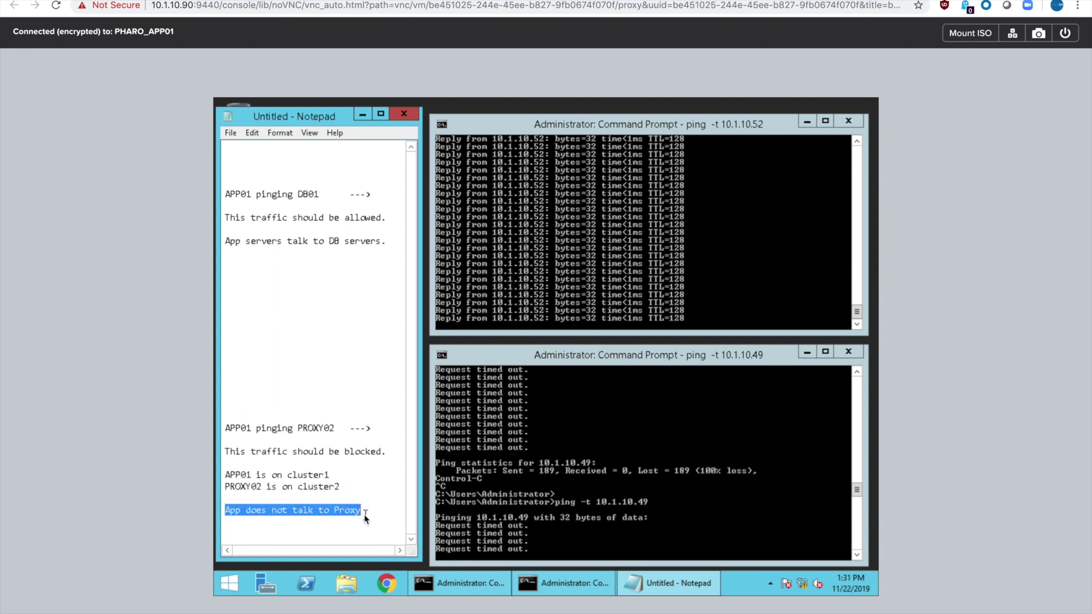
click(373, 512)
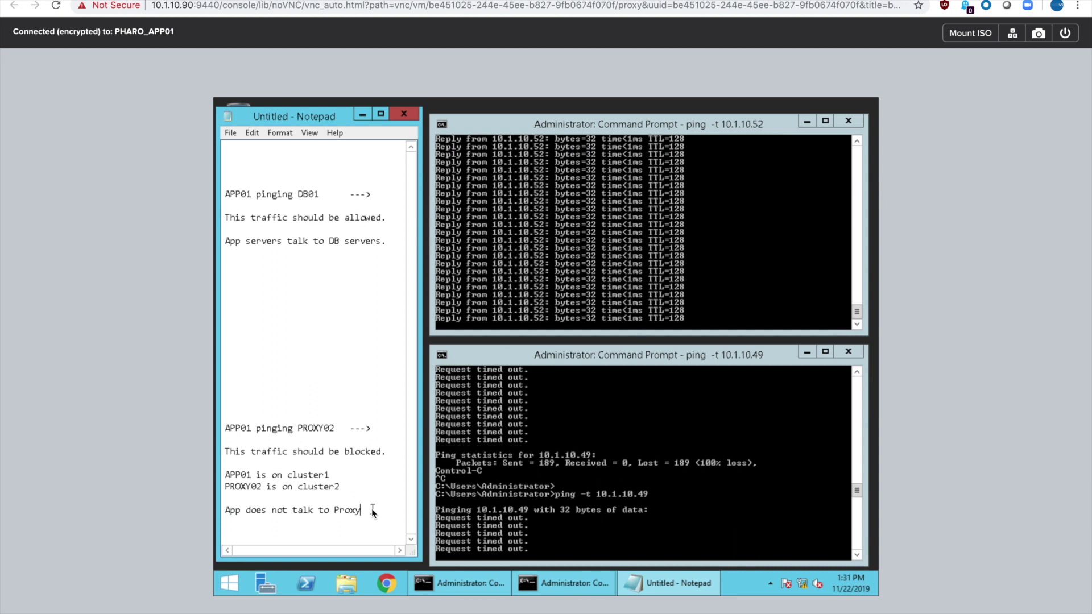